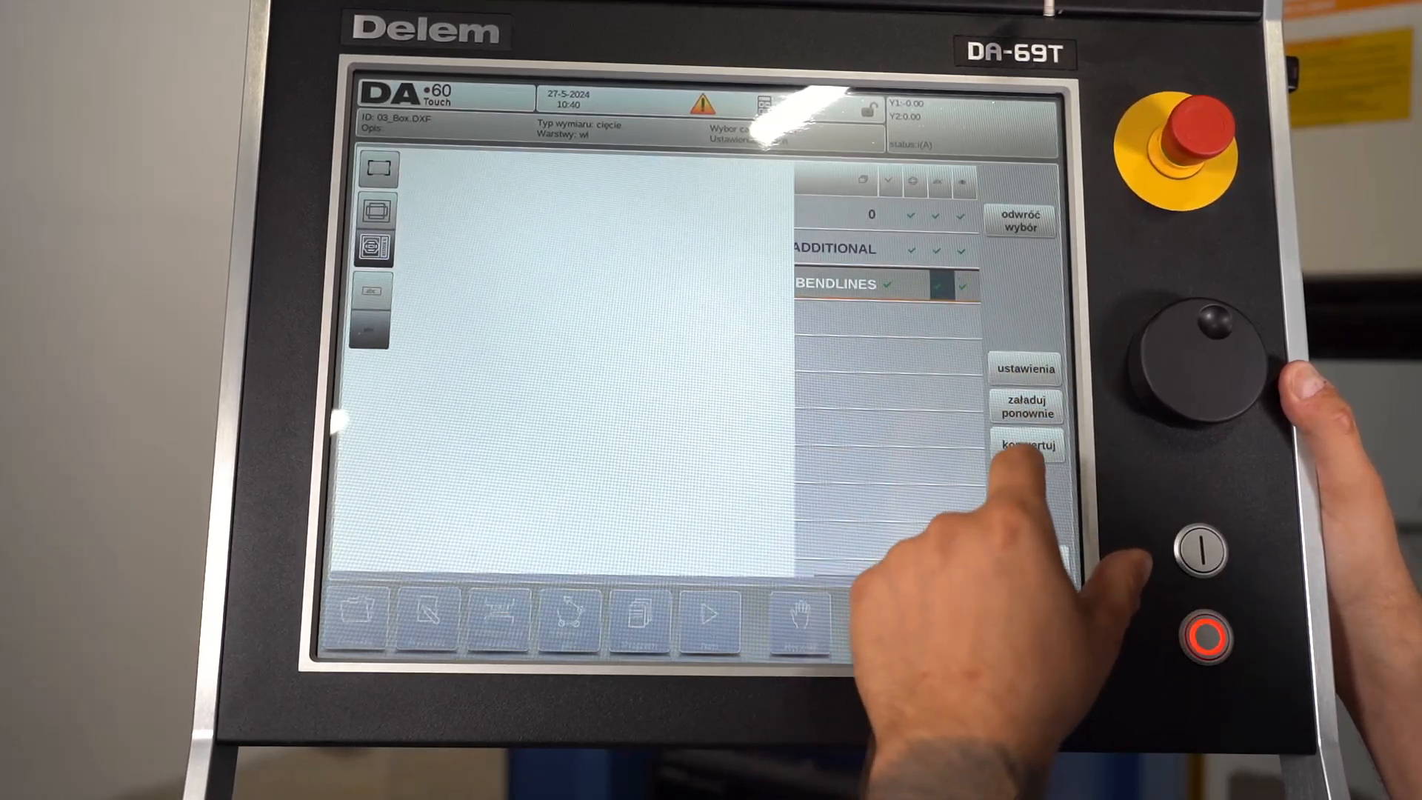
# Convert the imported 03_Box drawing into a product, accepting the 1.00 mm steel properties
pyautogui.click(1027, 445)
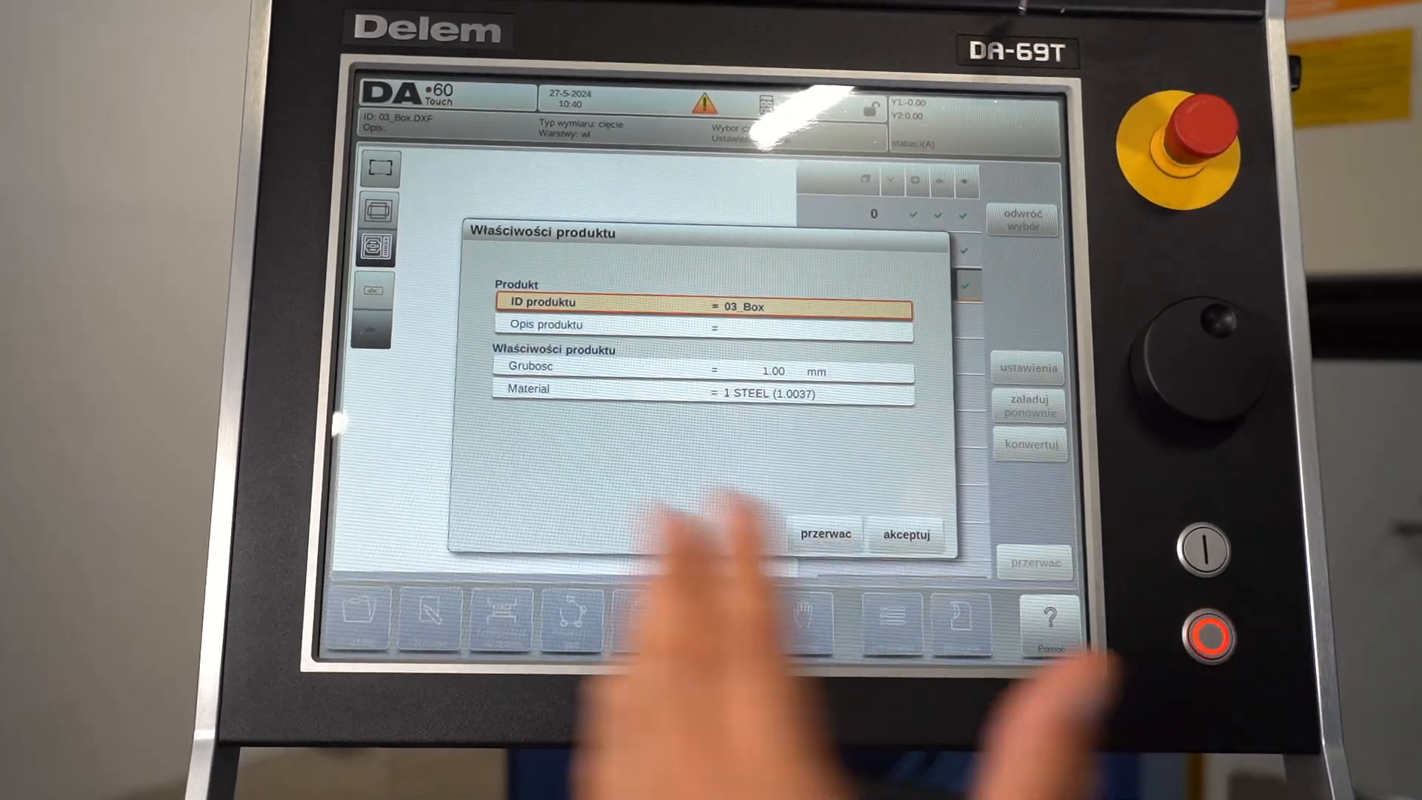
pyautogui.click(905, 533)
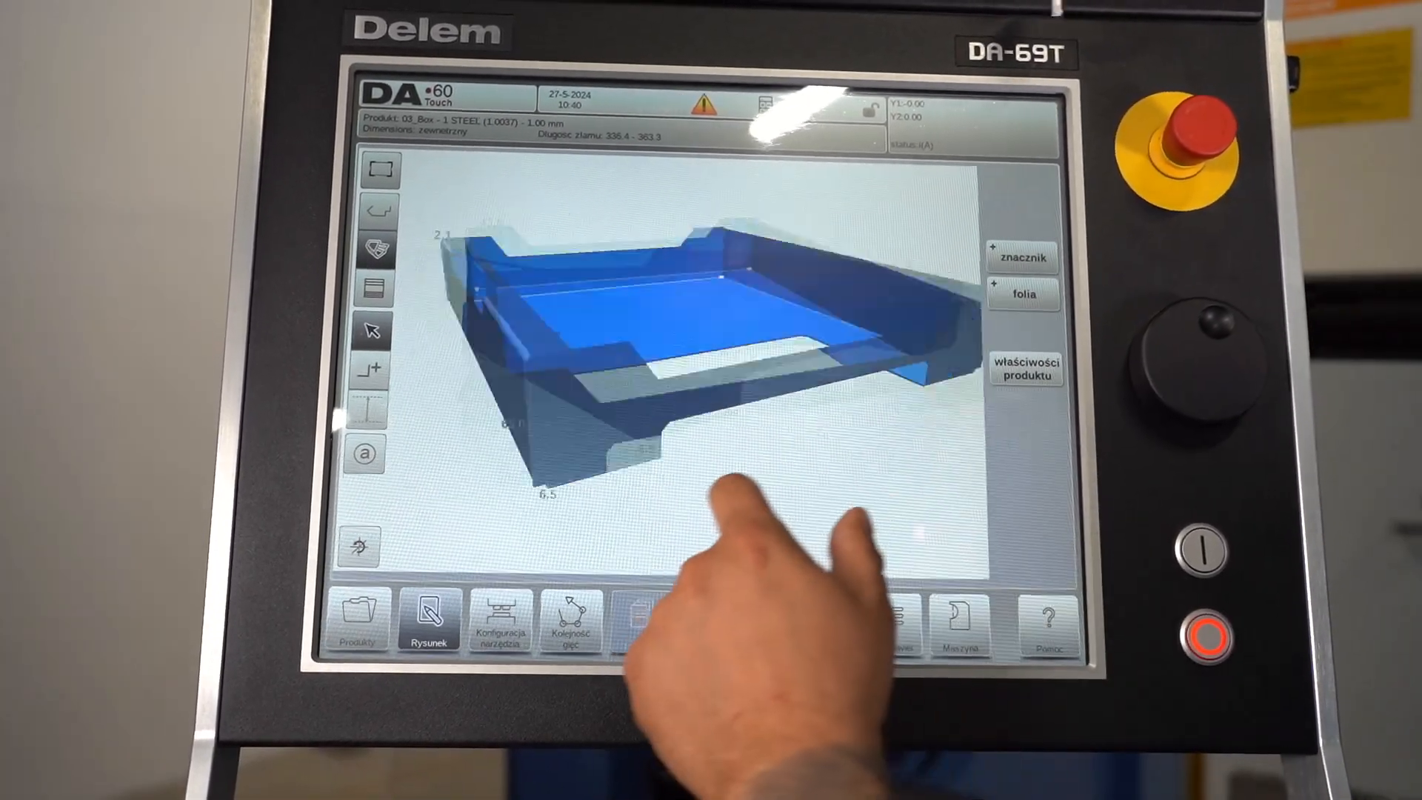
# Rotate the 3D box to another angle and then to a side-on view
pyautogui.moveTo(722, 488); pyautogui.dragTo(800, 478)
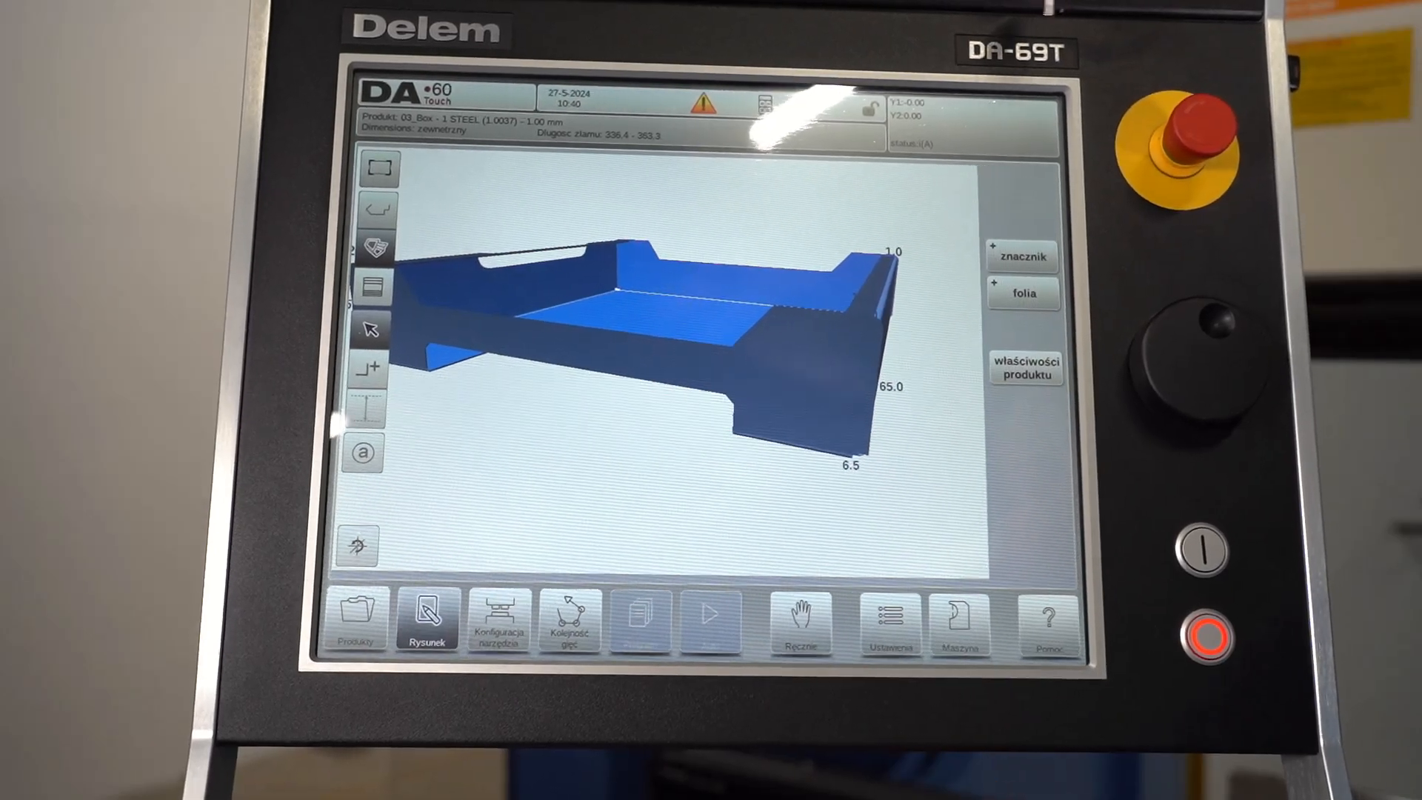
pyautogui.moveTo(577, 477); pyautogui.dragTo(606, 523)
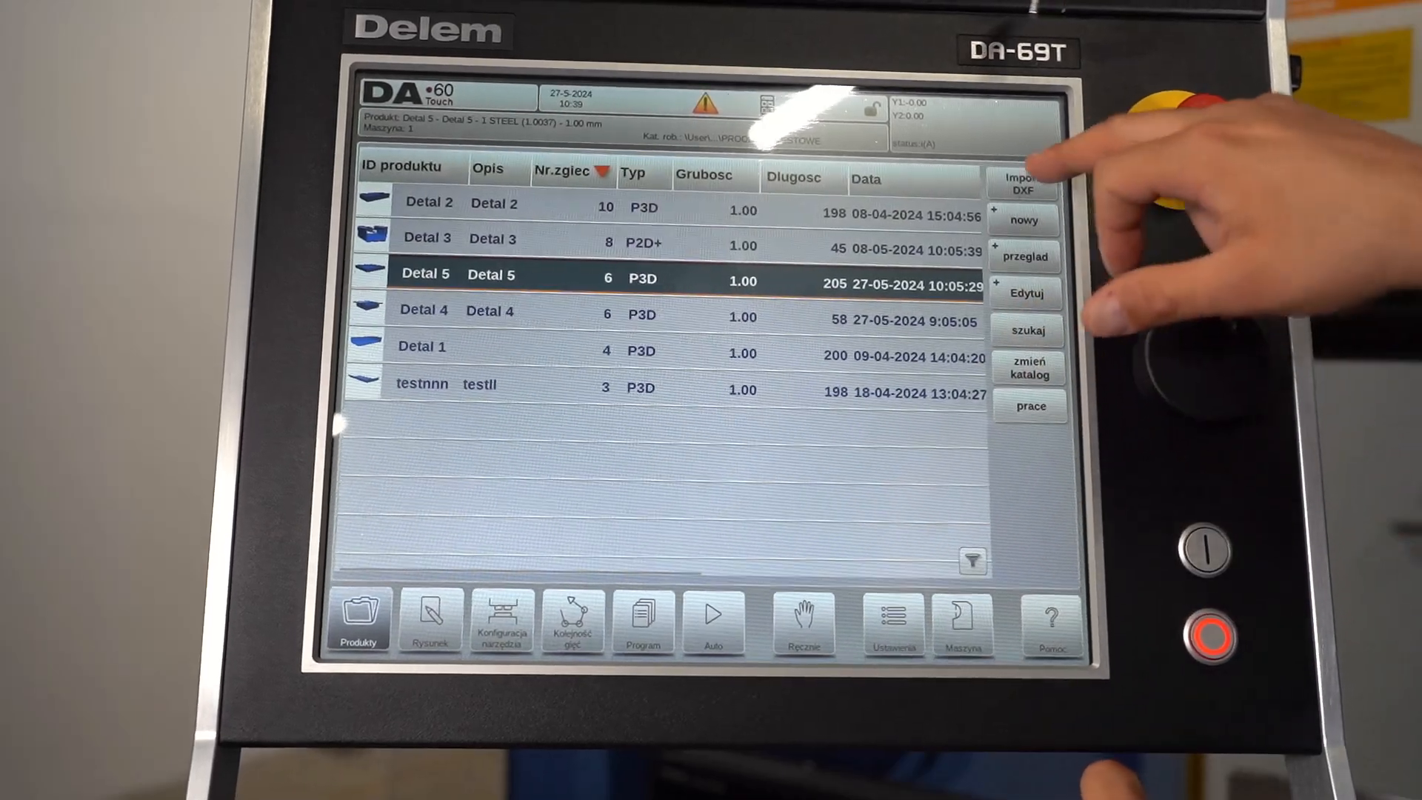
# Re-import the 03_Box.DXF drawing into the editor
pyautogui.click(1022, 184)
pyautogui.click(762, 251)
pyautogui.click(989, 647)
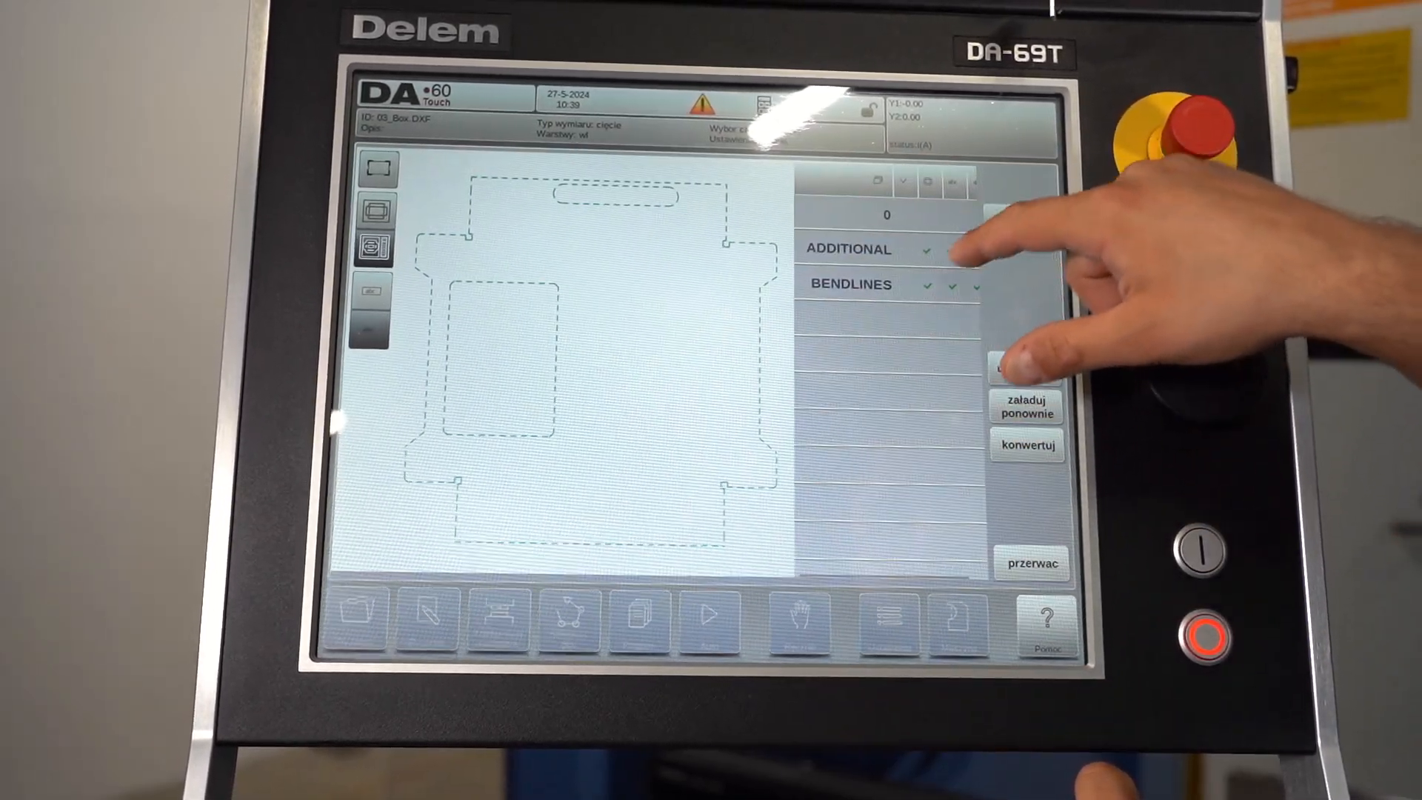
# Switch off the ADDITIONAL and BENDLINES layers and attempt conversion, hitting the outer-contour error
pyautogui.click(939, 286)
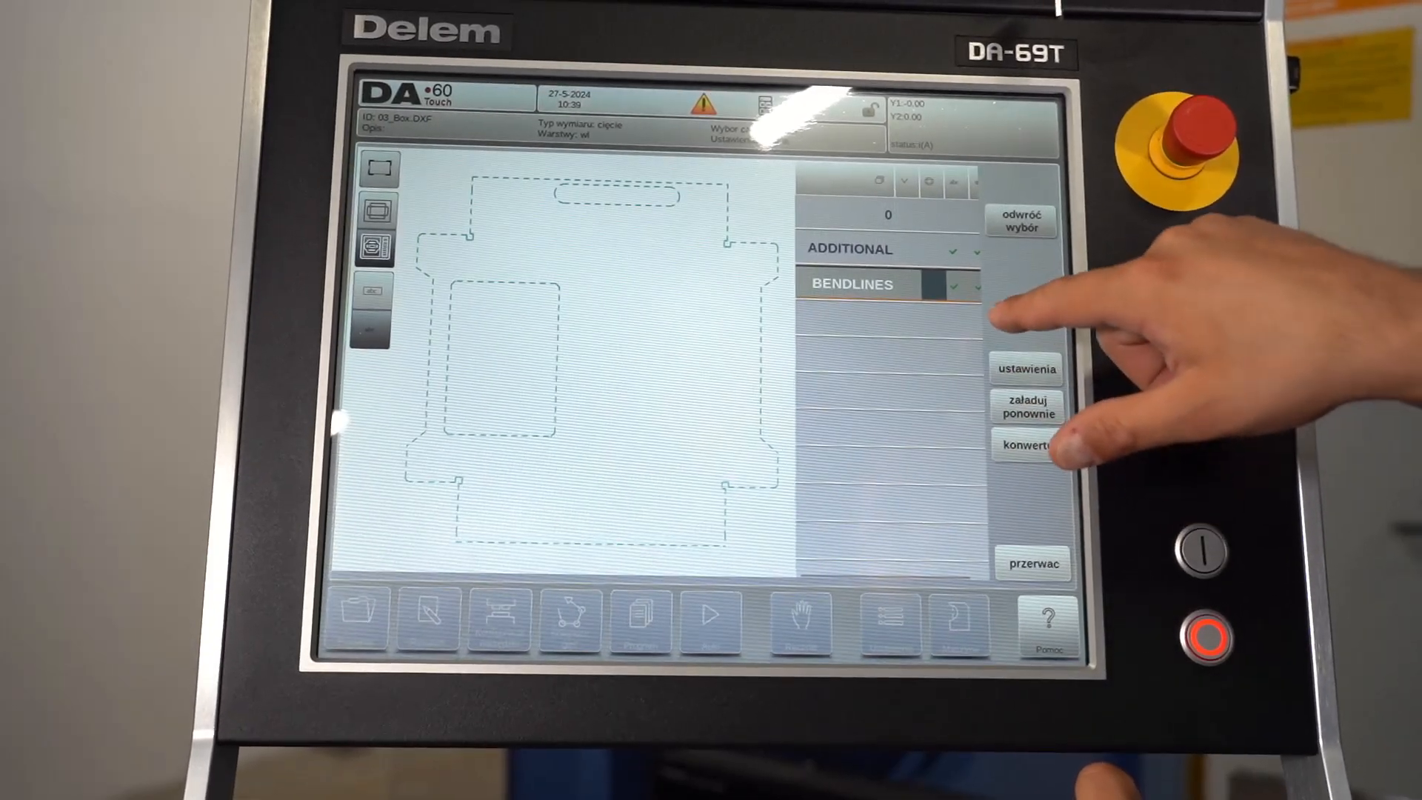
pyautogui.click(964, 284)
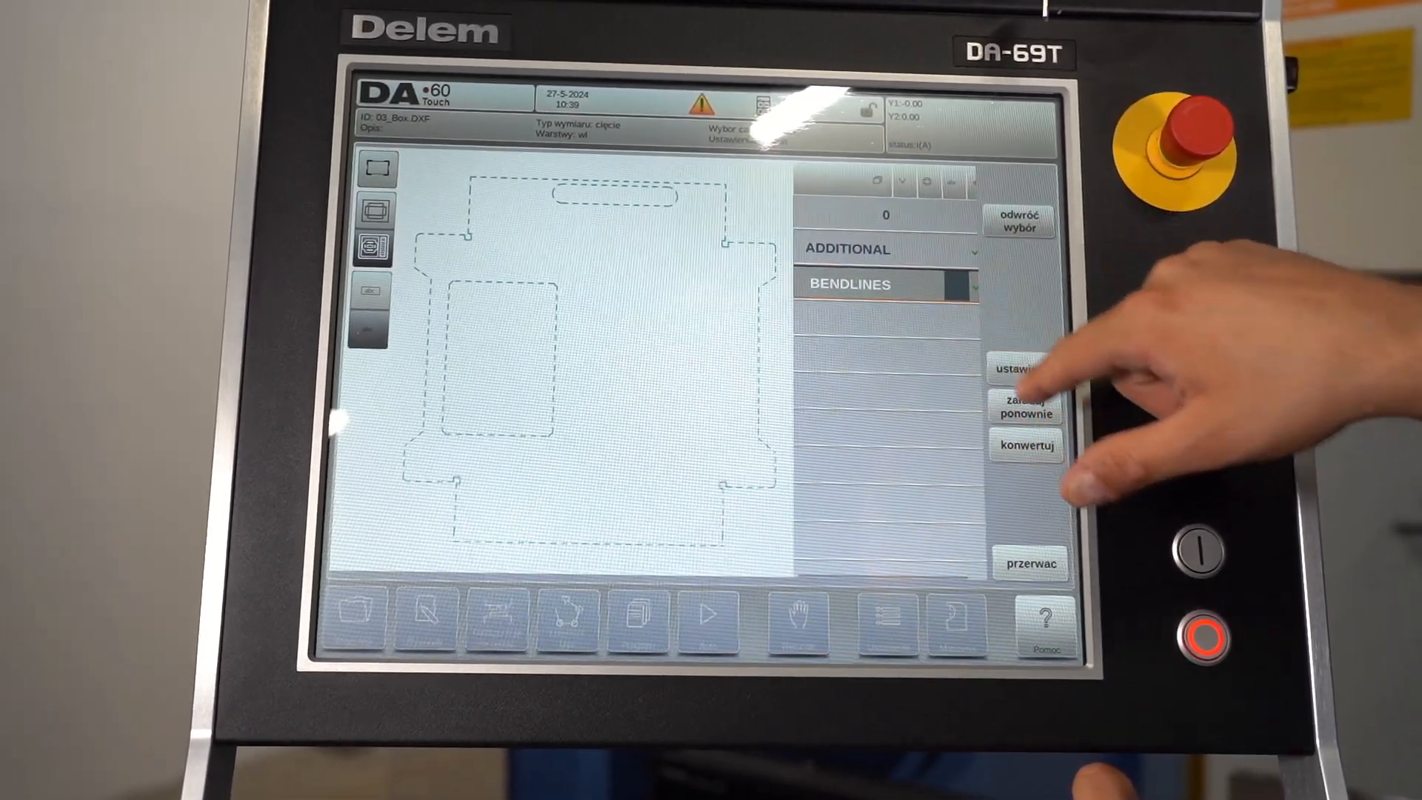
pyautogui.click(1027, 445)
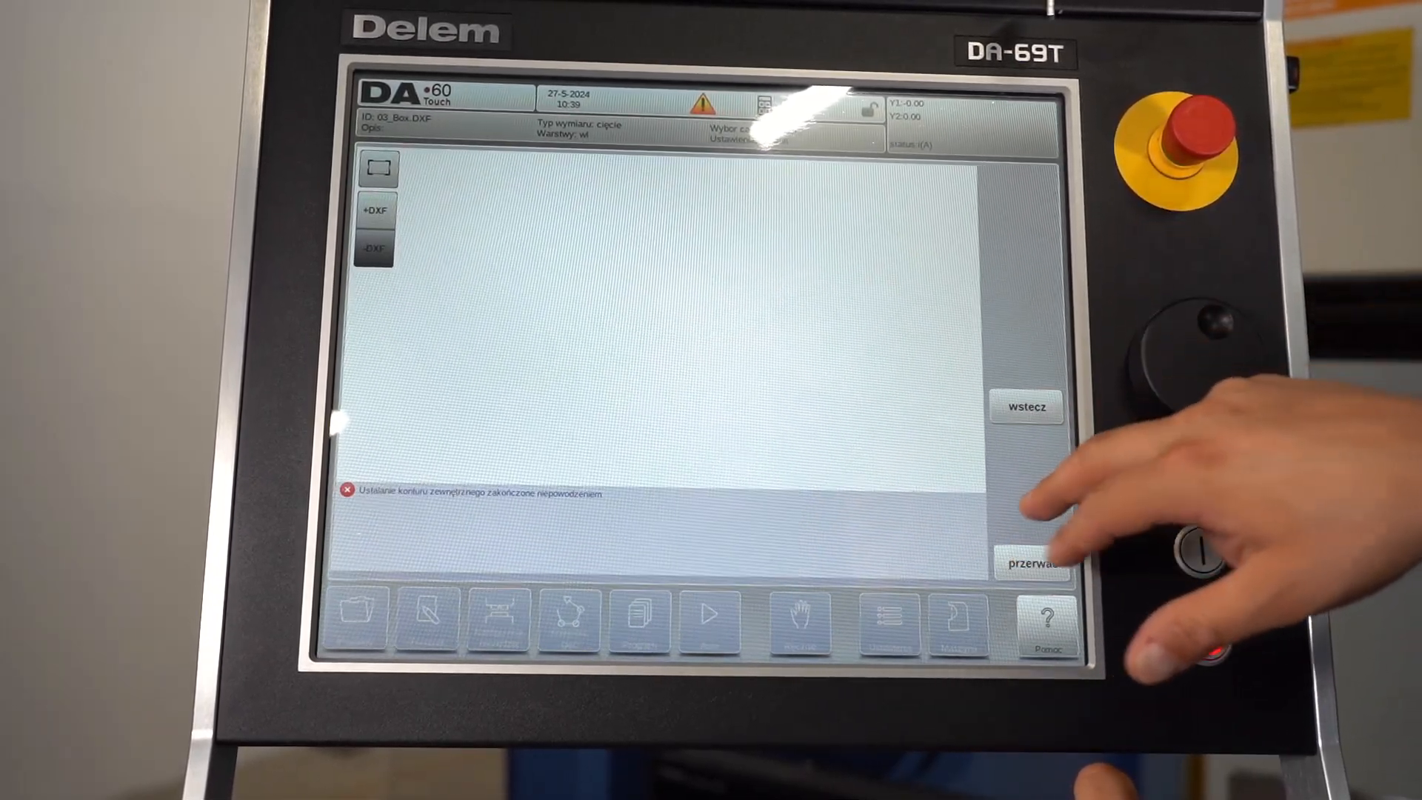